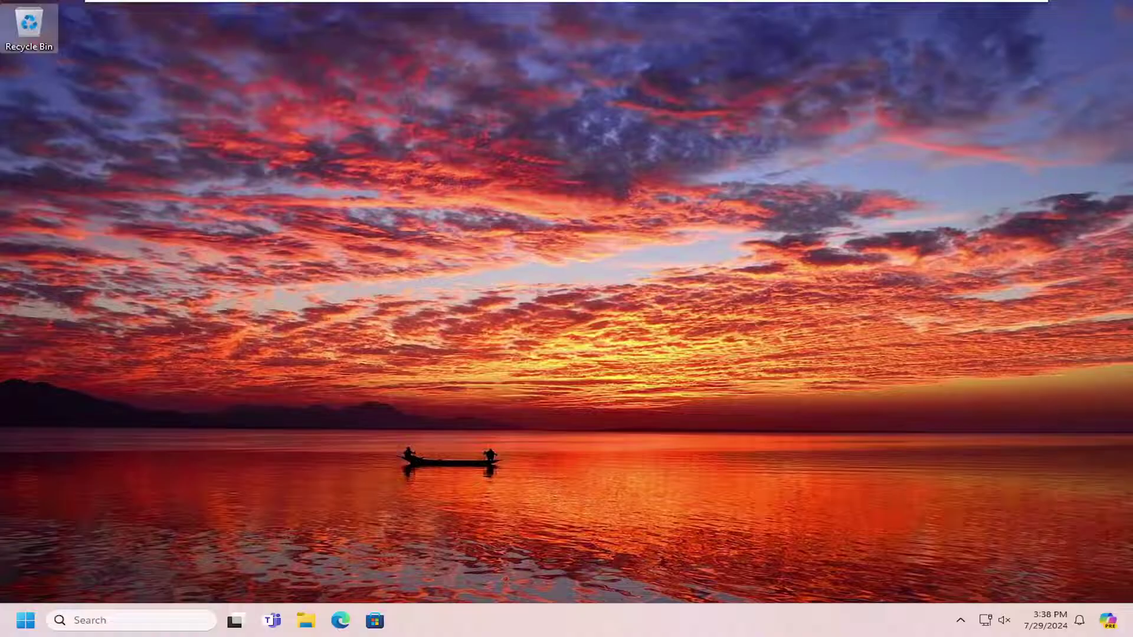
# - Restart Windows with Shift held to reach the recovery environment's Choose an option screen
pyautogui.click(374, 376)
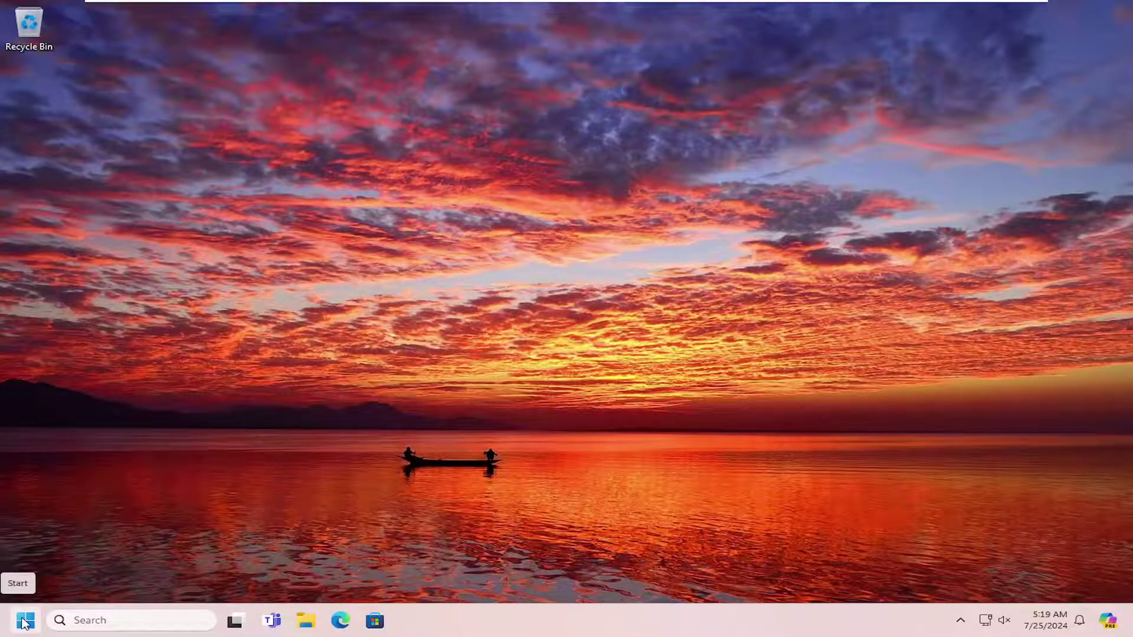
pyautogui.click(24, 622)
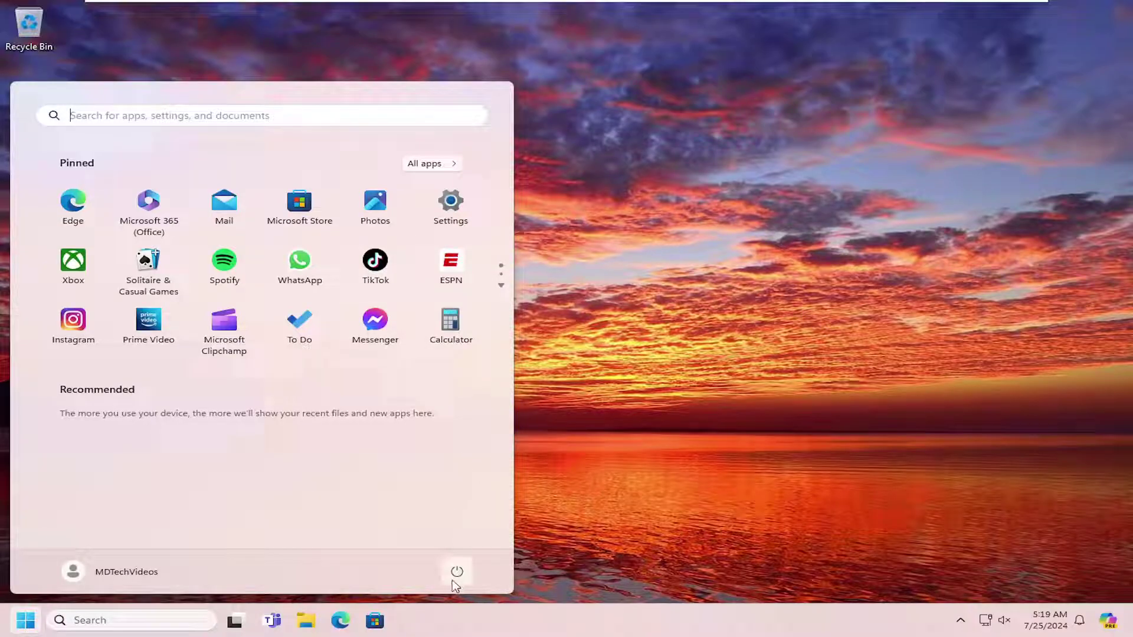
pyautogui.click(455, 576)
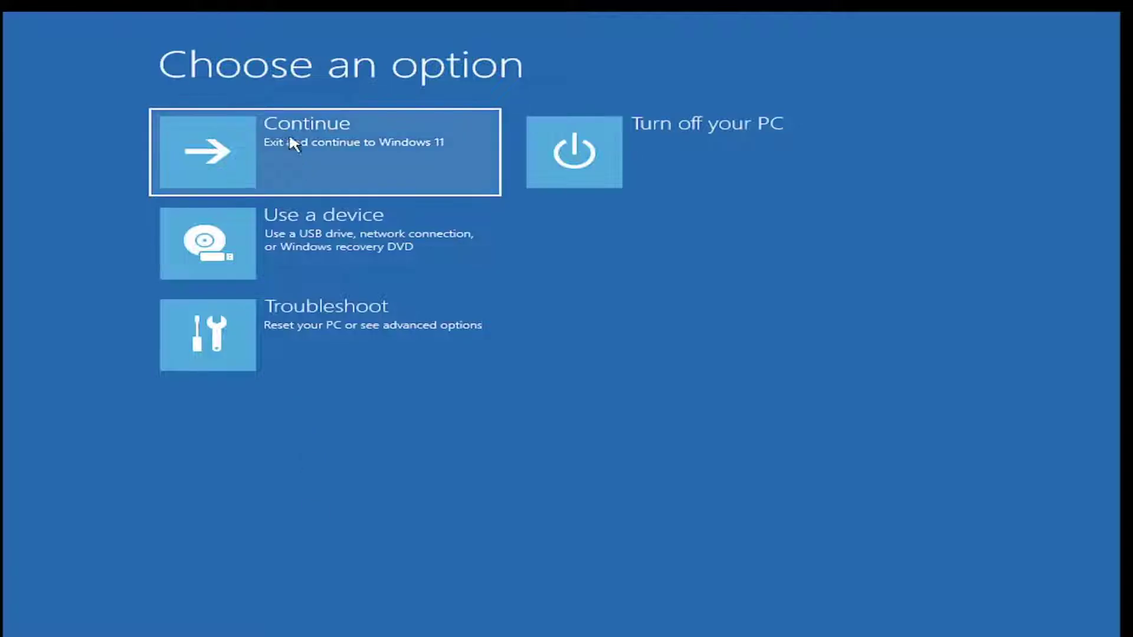
# - Go through Troubleshoot > Advanced options > Startup Settings to restart into Safe Mode
pyautogui.click(346, 341)
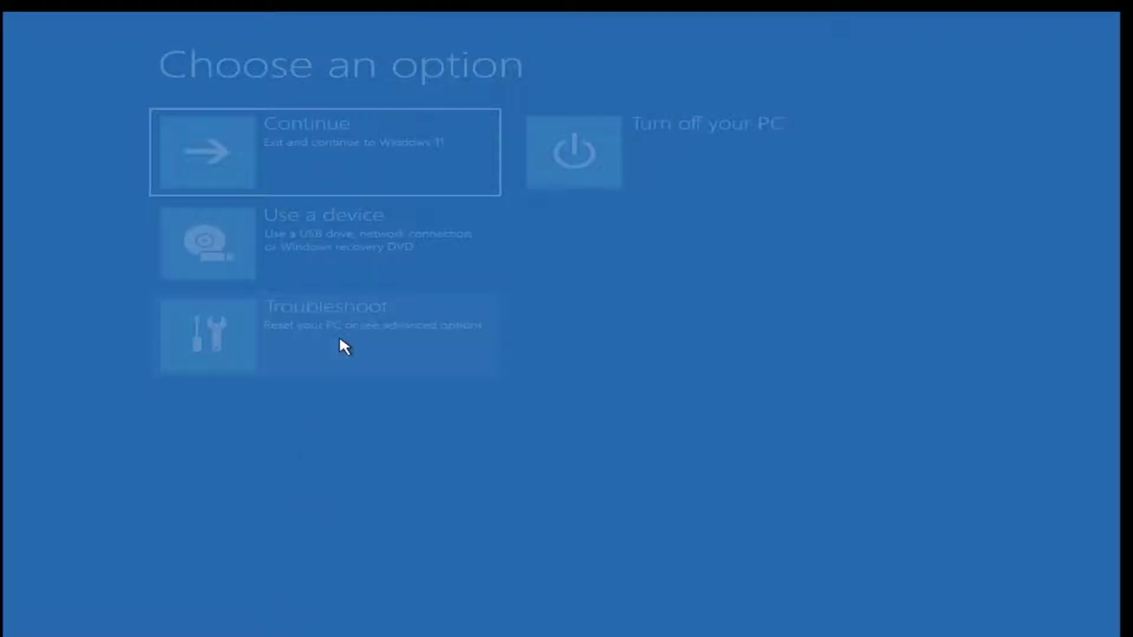
pyautogui.click(319, 260)
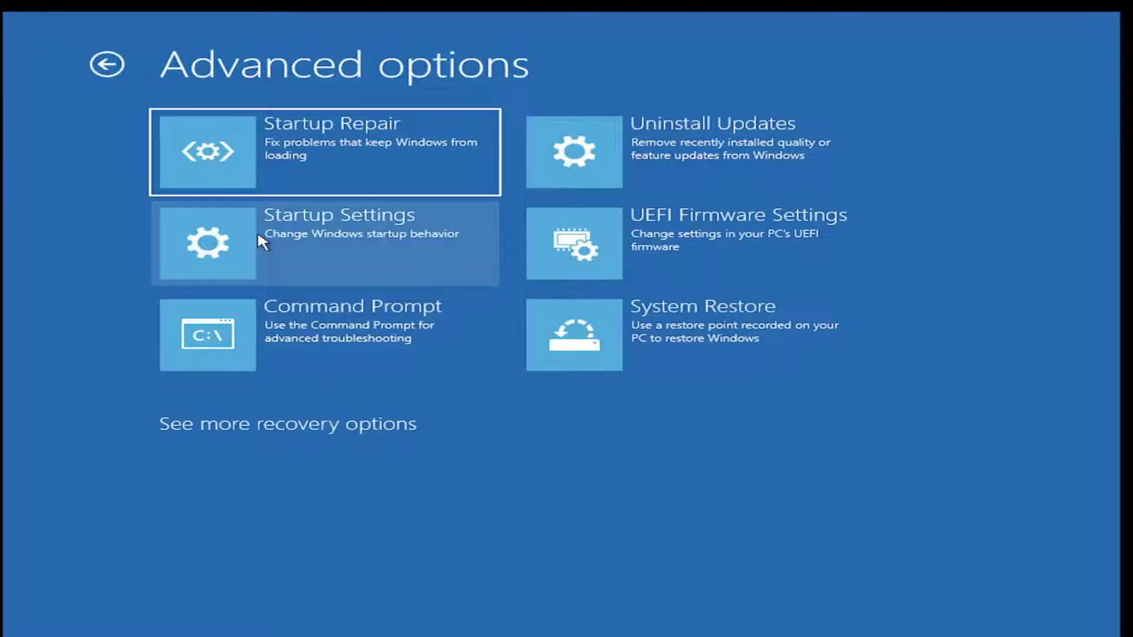
pyautogui.click(275, 230)
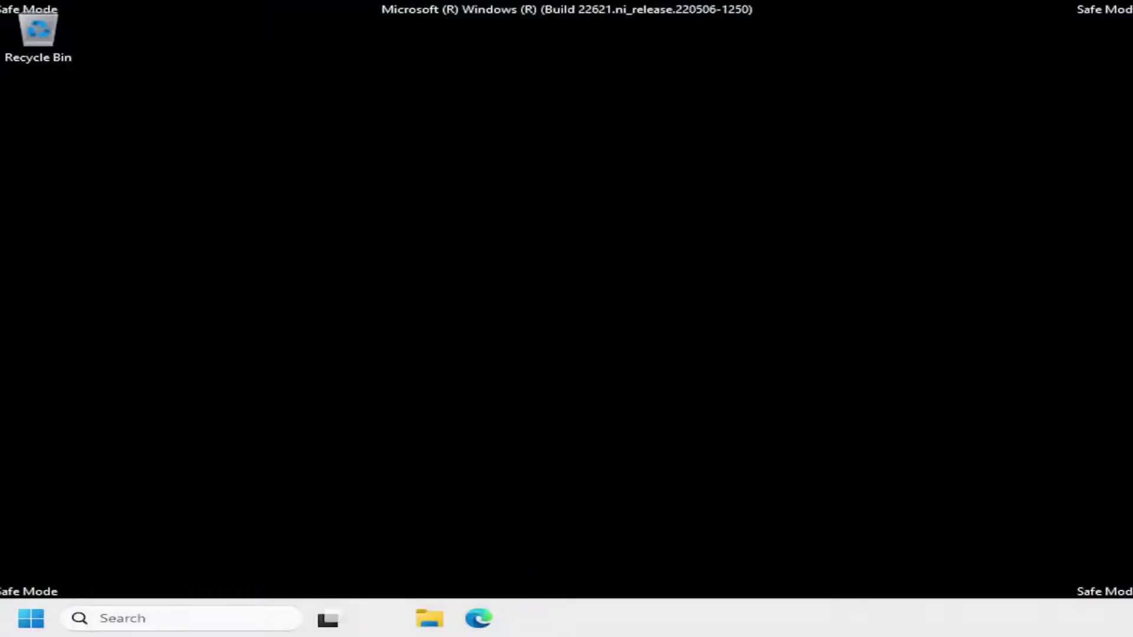
# - Search for 'services' from Start and launch the Services app
pyautogui.click(26, 622)
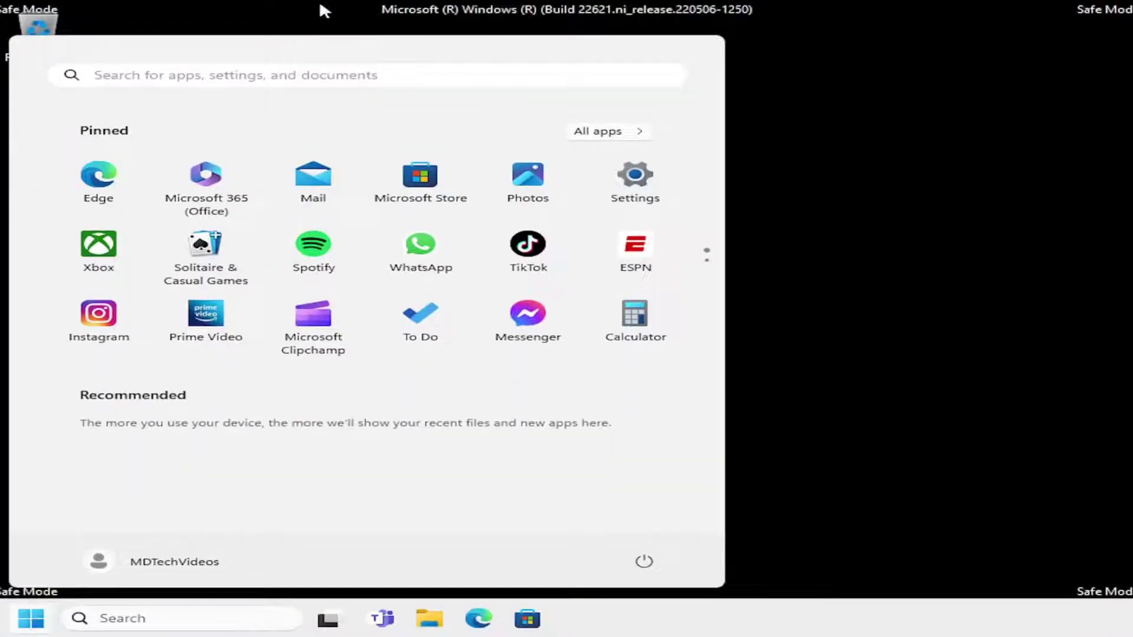
pyautogui.write('serviser')
pyautogui.press('BackSpace')
pyautogui.press('BackSpace')
pyautogui.press('BackSpace')
pyautogui.press('BackSpace')
pyautogui.press('BackSpace')
pyautogui.press('BackSpace')
pyautogui.press('BackSpace')
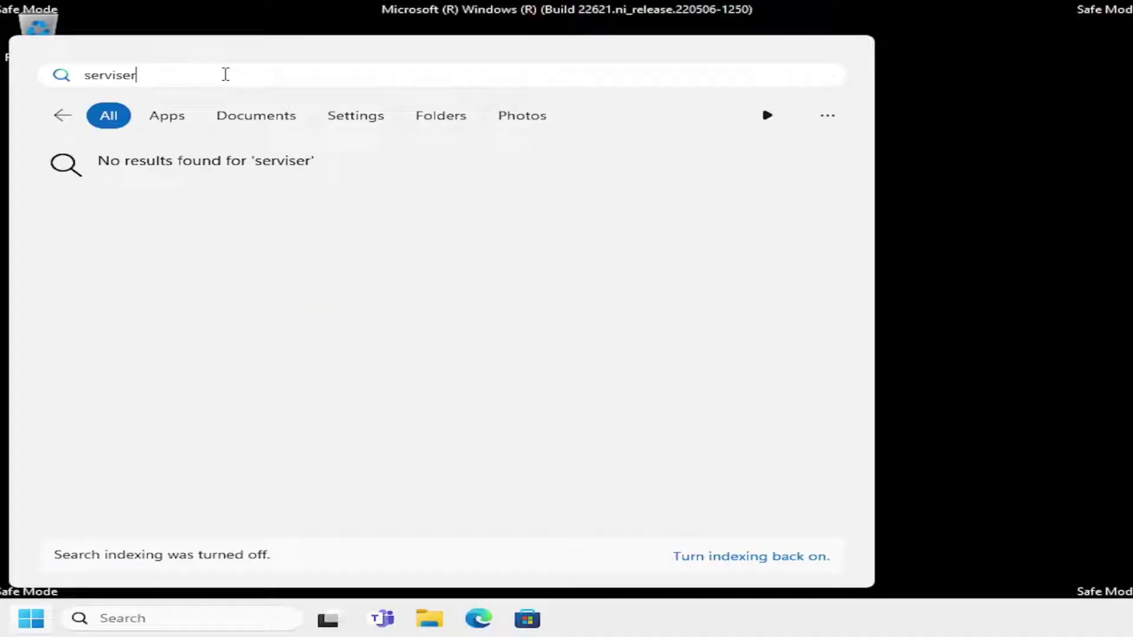
pyautogui.write('ervices')
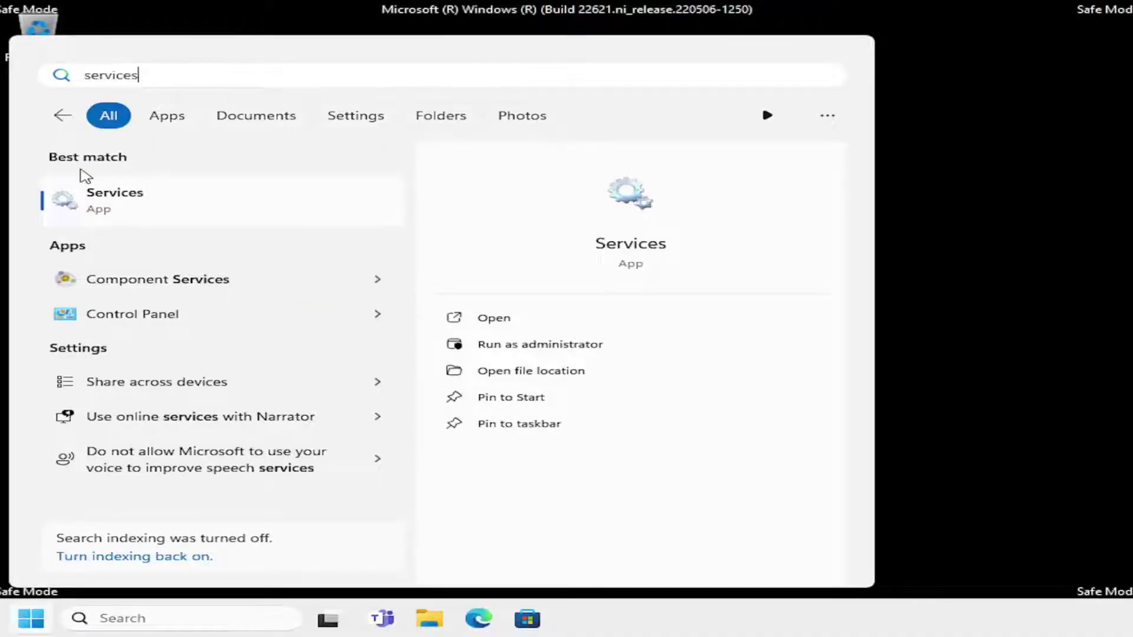
pyautogui.press('Return')
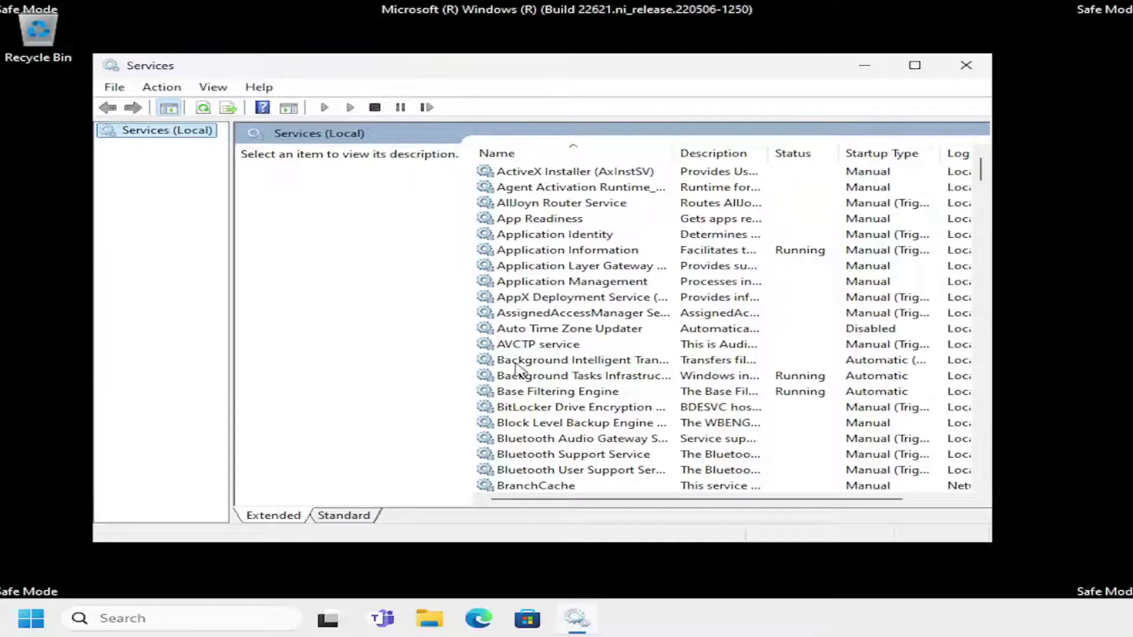
# - Set Windows Error Reporting Service's startup type to Disabled, apply it, and close Services
pyautogui.click(517, 364)
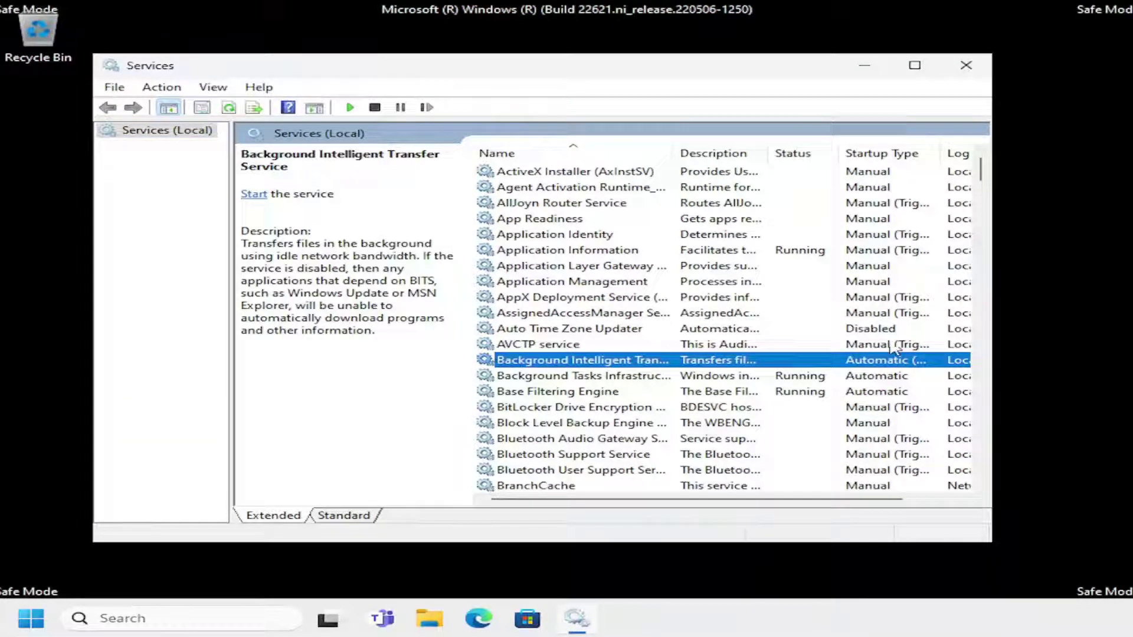
pyautogui.moveTo(980, 171); pyautogui.dragTo(983, 438)
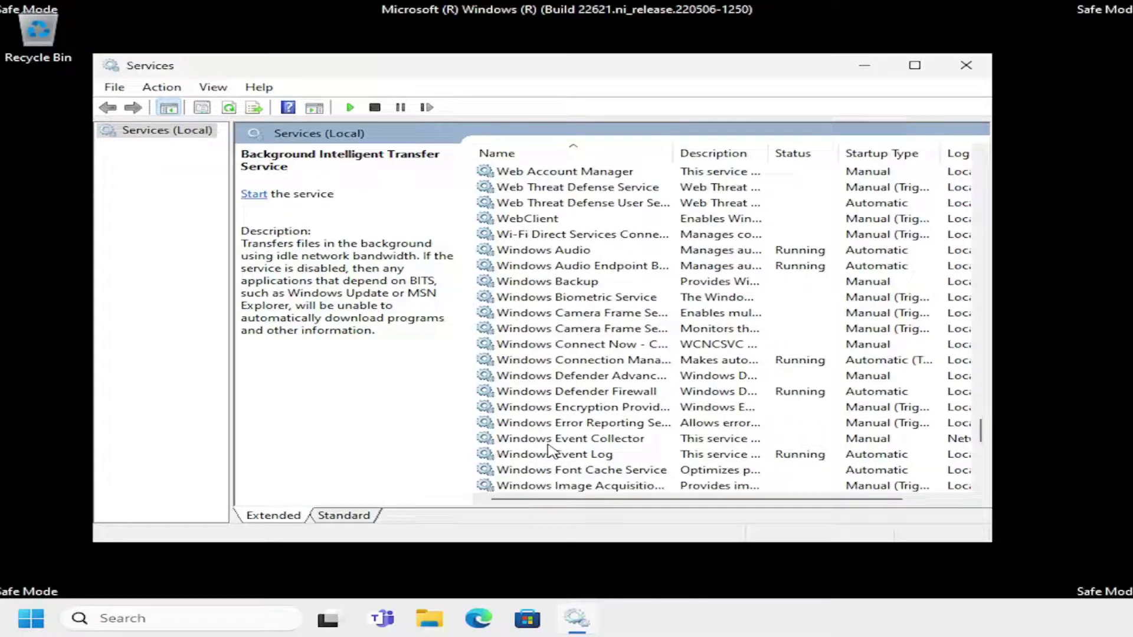
pyautogui.click(563, 437)
pyautogui.doubleClick(565, 423)
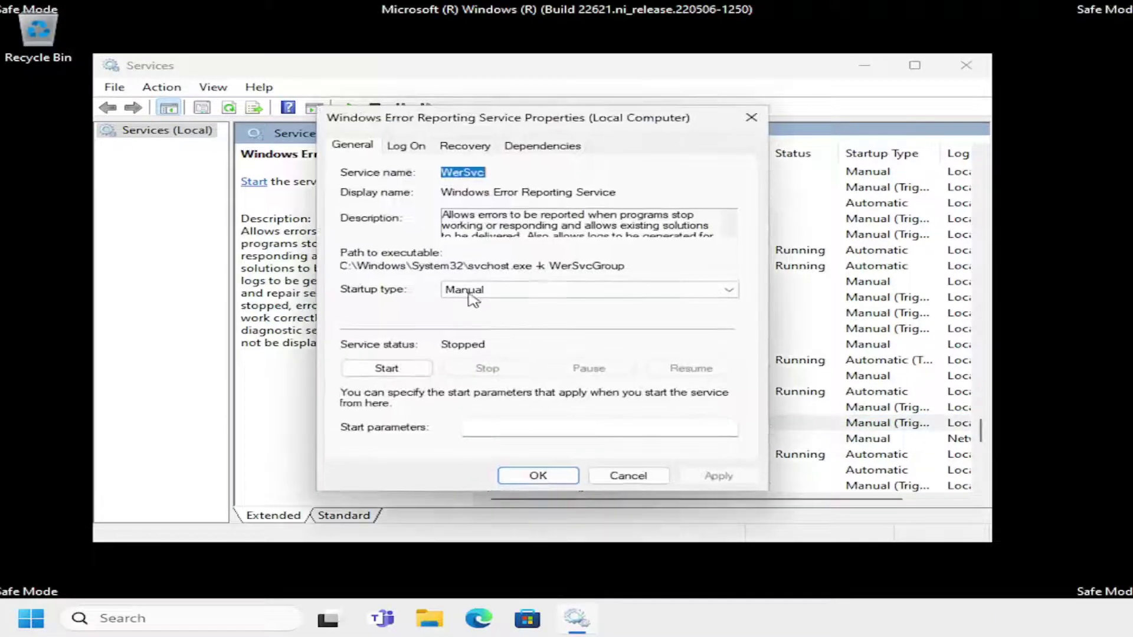
pyautogui.click(472, 291)
pyautogui.click(470, 337)
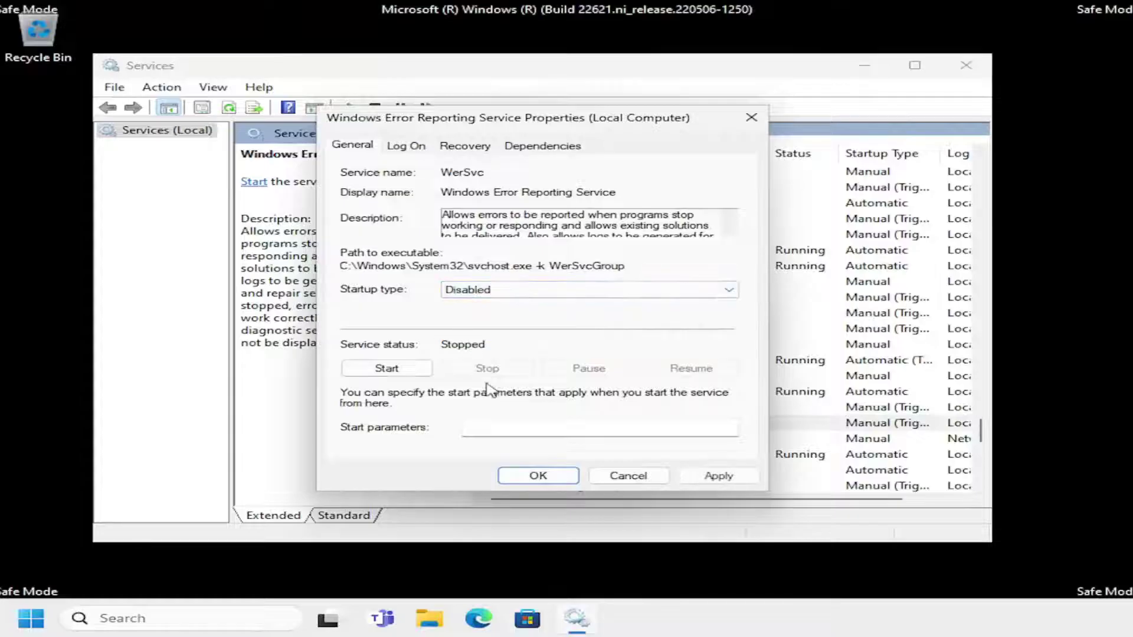
pyautogui.click(735, 480)
pyautogui.click(564, 479)
pyautogui.click(950, 68)
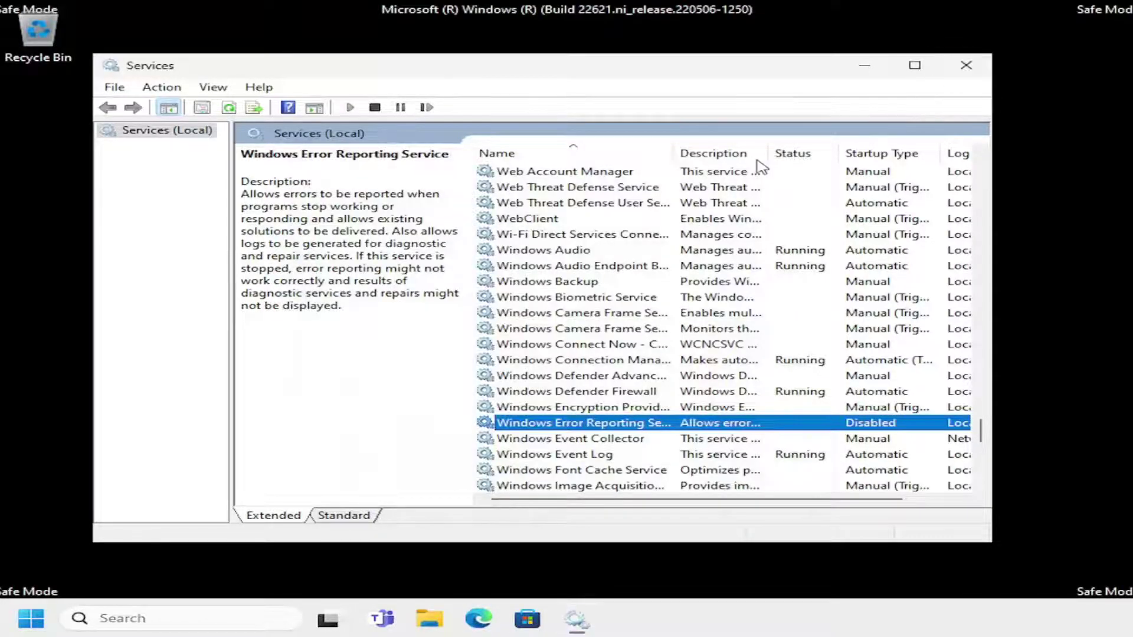
# - Restart from the Start button's quick menu to leave Safe Mode and boot normally
pyautogui.rightClick(36, 621)
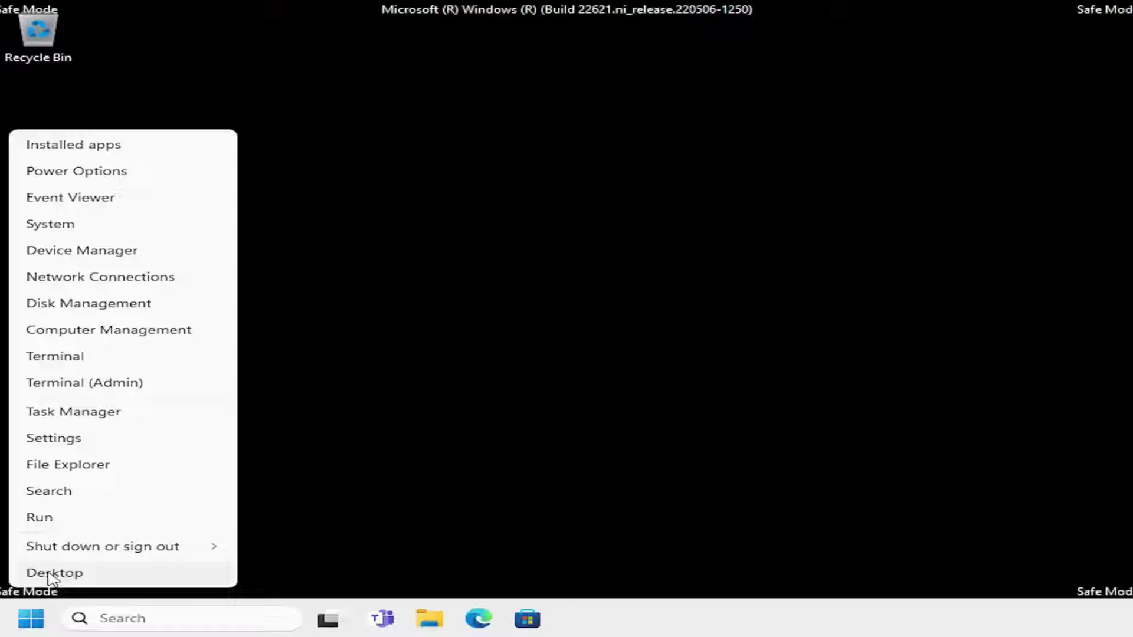
pyautogui.moveTo(90, 552)
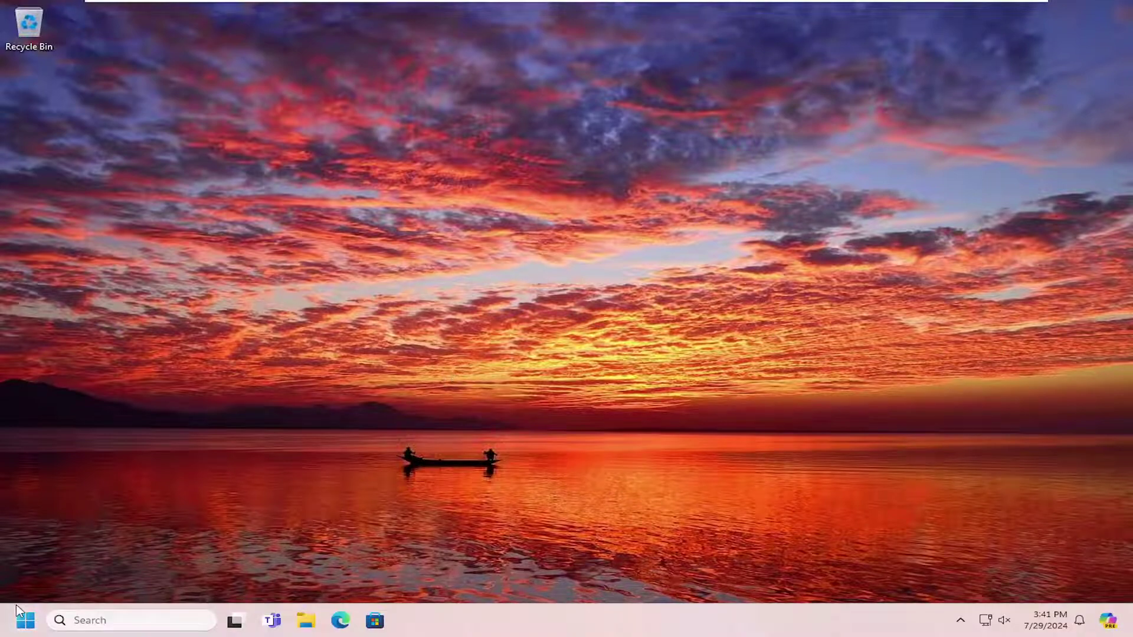
# - Run Command Prompt as administrator and enter sfc /scannow at the prompt
pyautogui.click(25, 621)
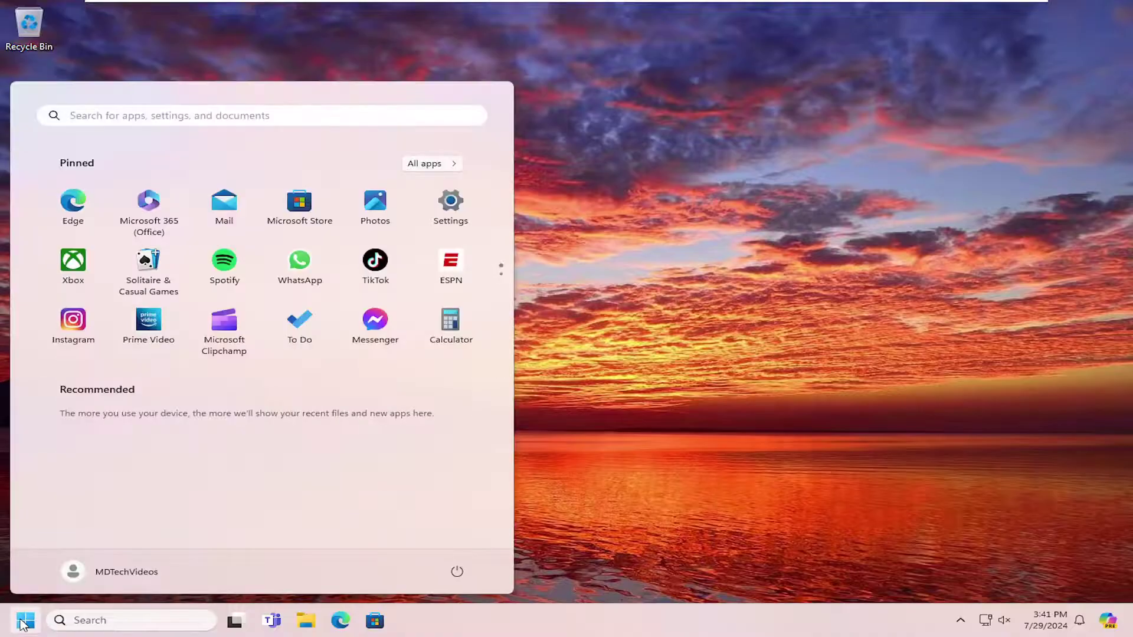
pyautogui.write('cmd')
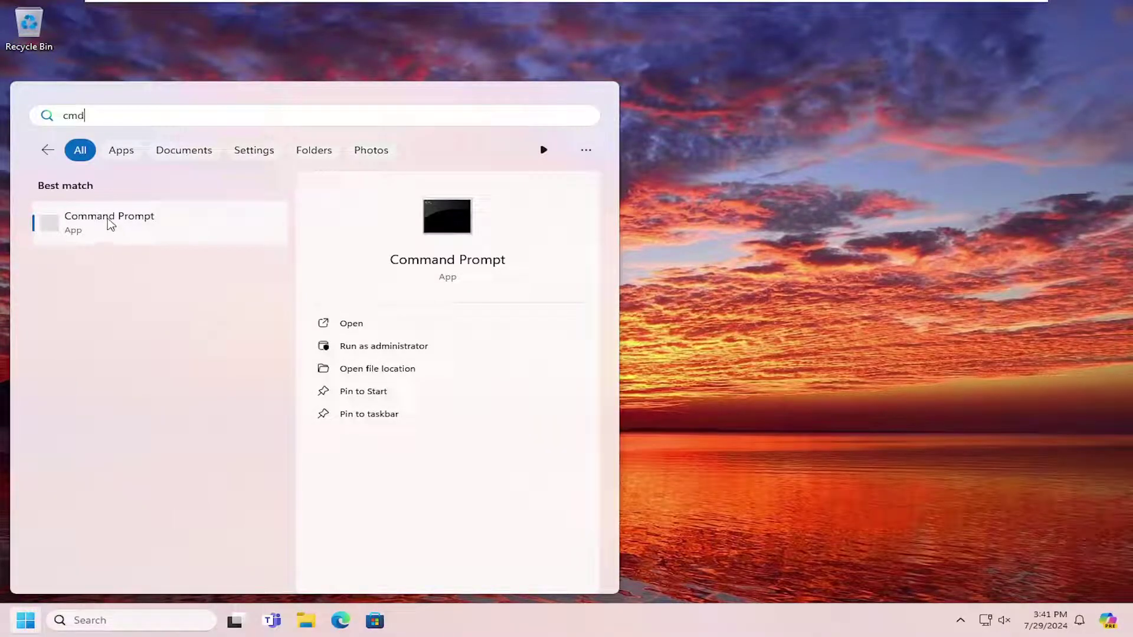
pyautogui.rightClick(109, 220)
pyautogui.click(182, 238)
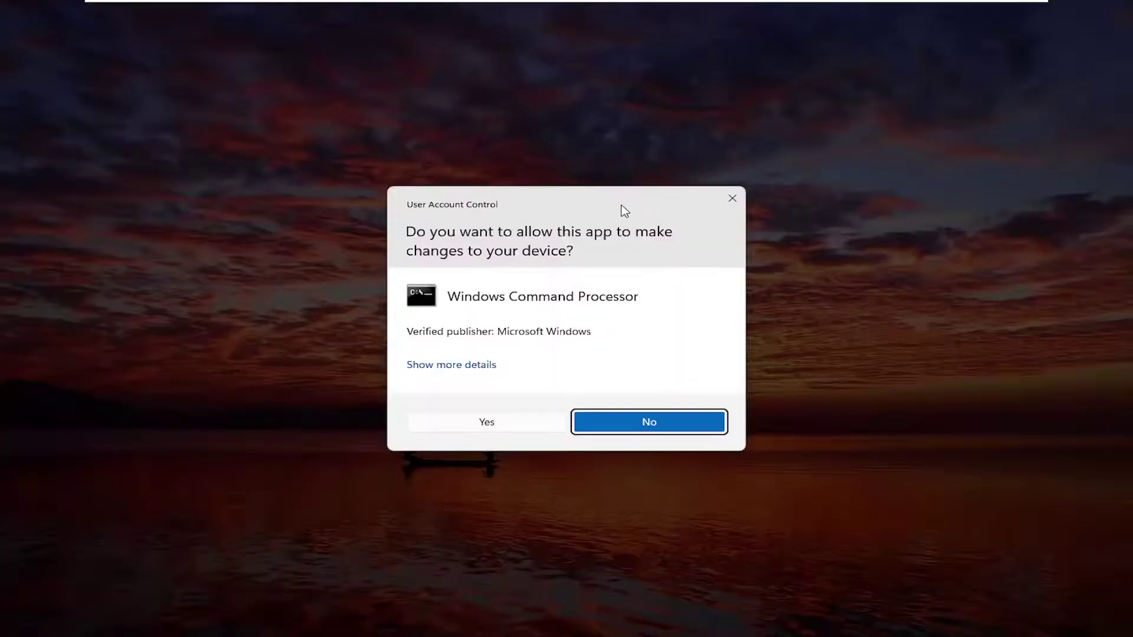
pyautogui.click(492, 423)
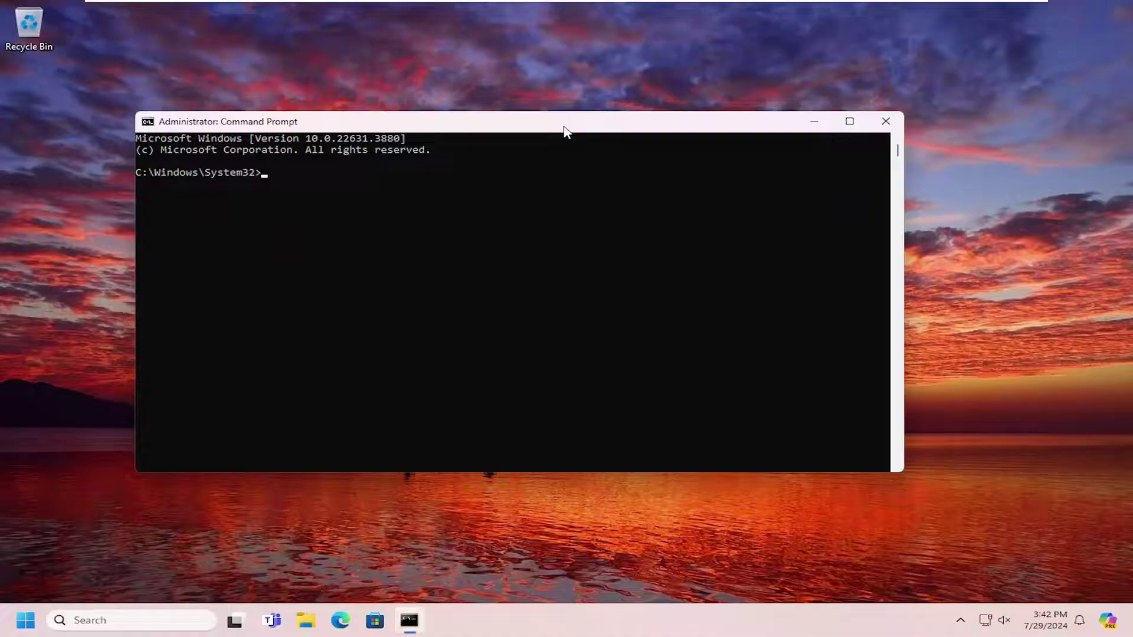
pyautogui.moveTo(567, 127); pyautogui.dragTo(589, 121)
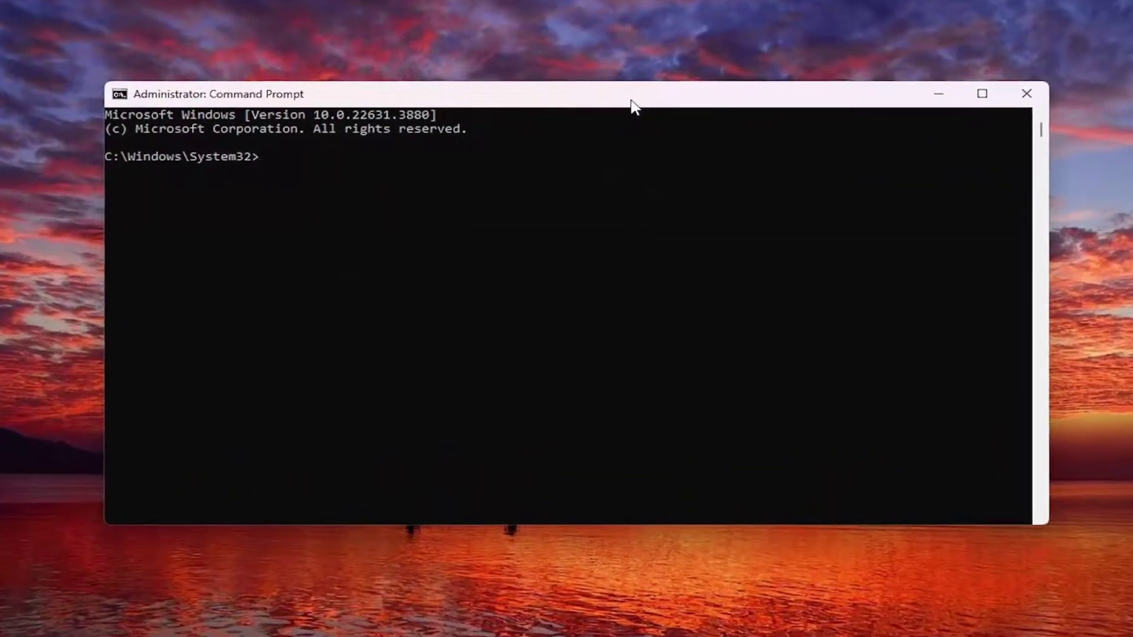
pyautogui.write('sfc /scannow')
# - Execute sfc /scannow and wait for verification to reach 100%
pyautogui.press('Return')
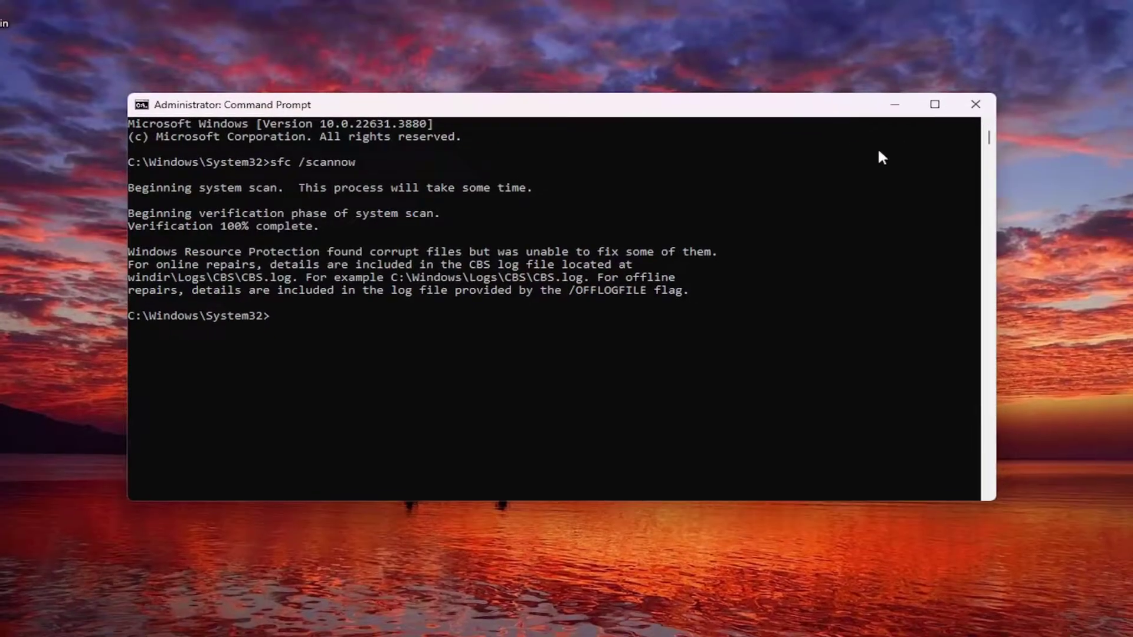
# - Close the finished Command Prompt and open the Services console from Start search
pyautogui.click(976, 105)
pyautogui.rightClick(26, 621)
pyautogui.click(78, 597)
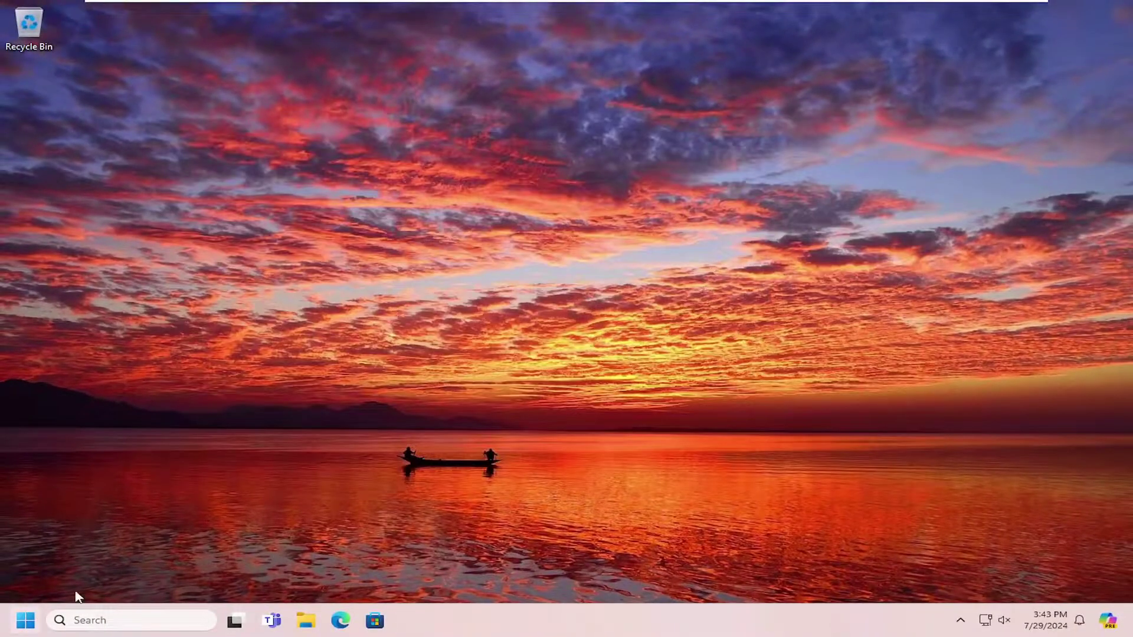
pyautogui.click(25, 620)
pyautogui.write('s')
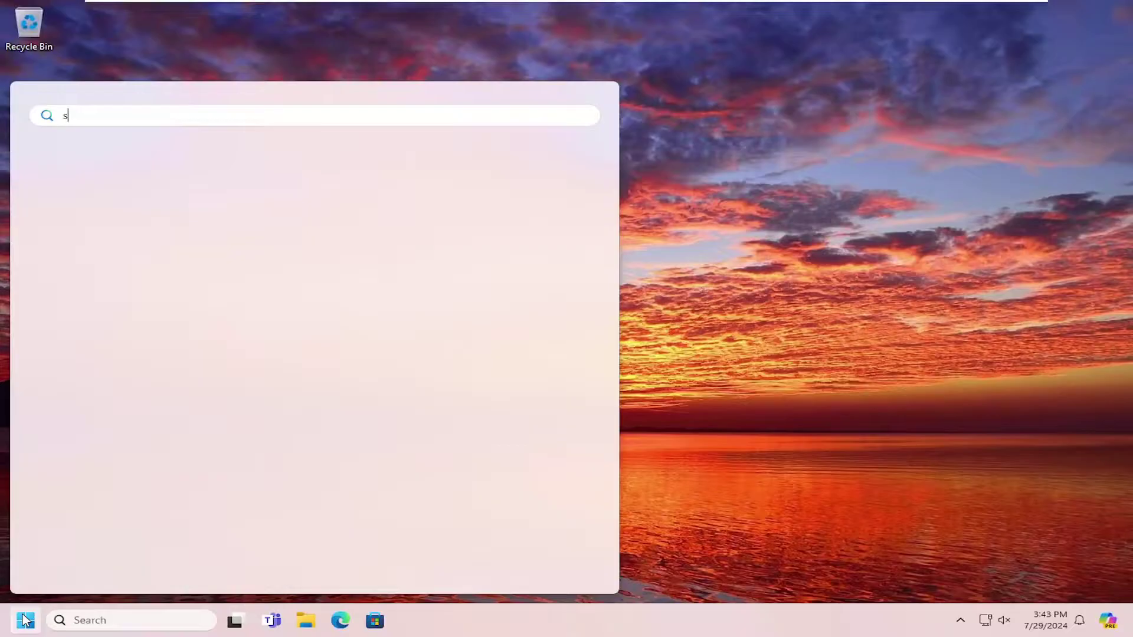
pyautogui.write('ervices')
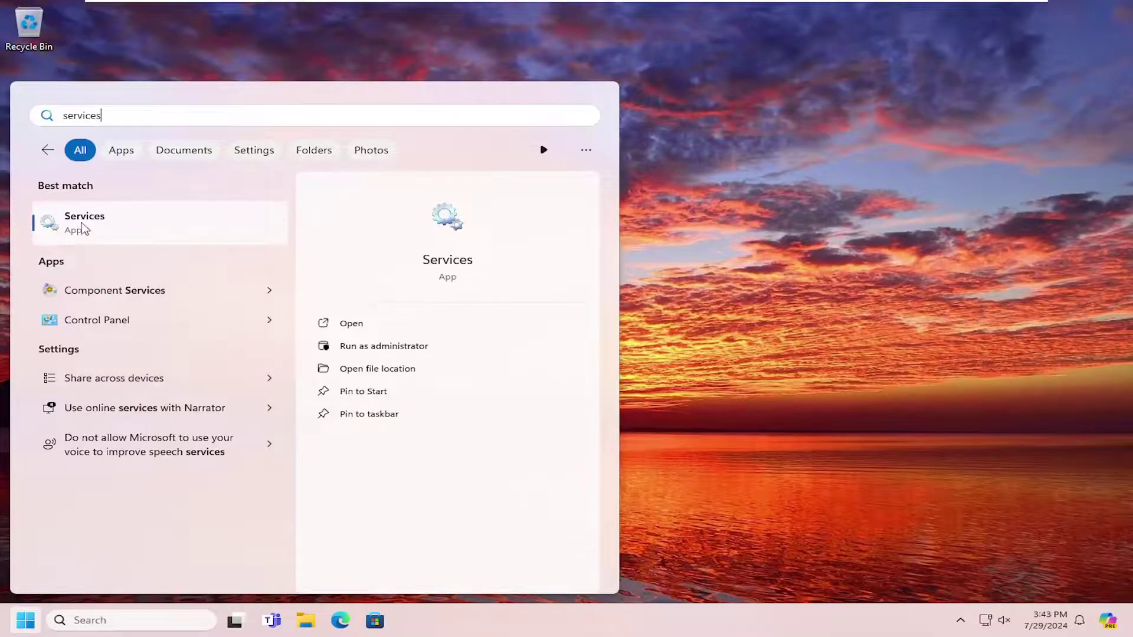
pyautogui.click(134, 233)
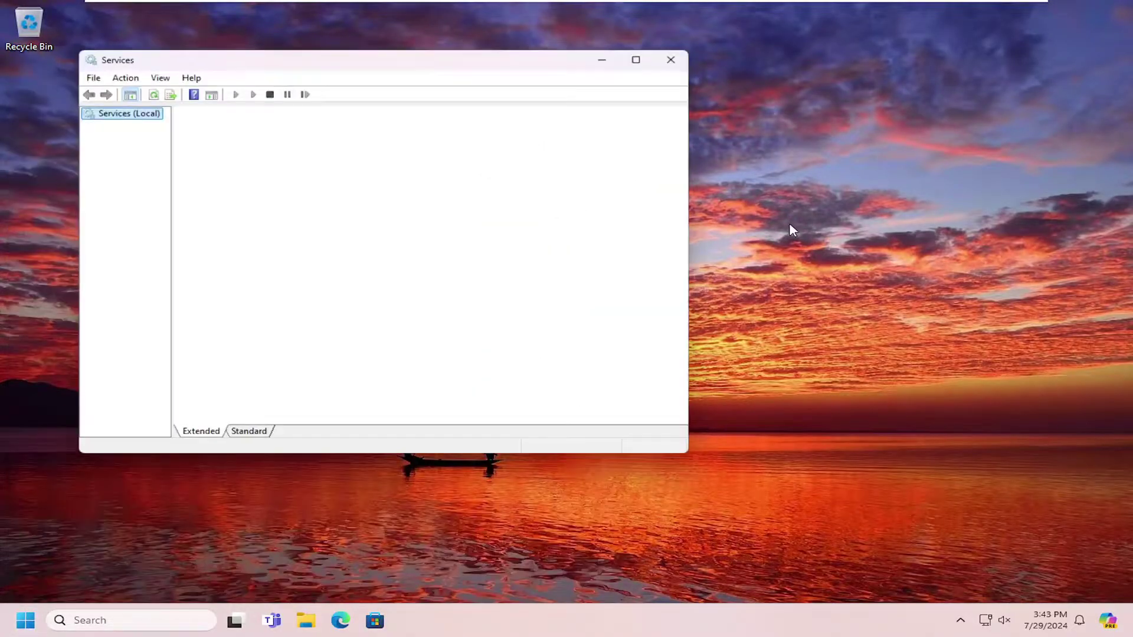
pyautogui.moveTo(549, 61); pyautogui.dragTo(727, 91)
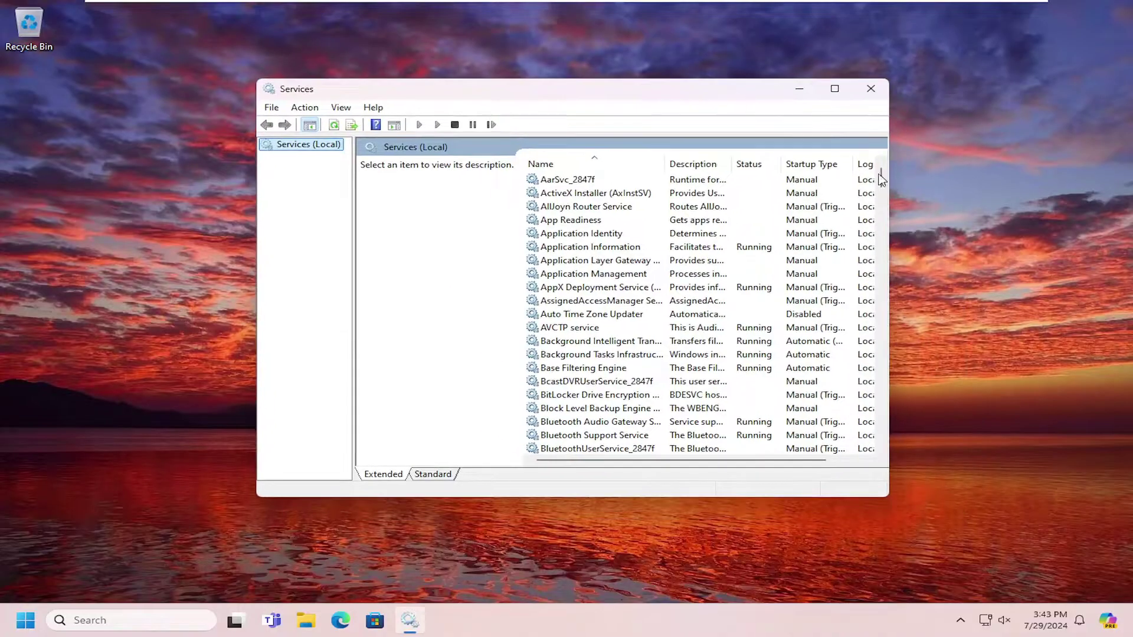
pyautogui.moveTo(881, 179); pyautogui.dragTo(863, 426)
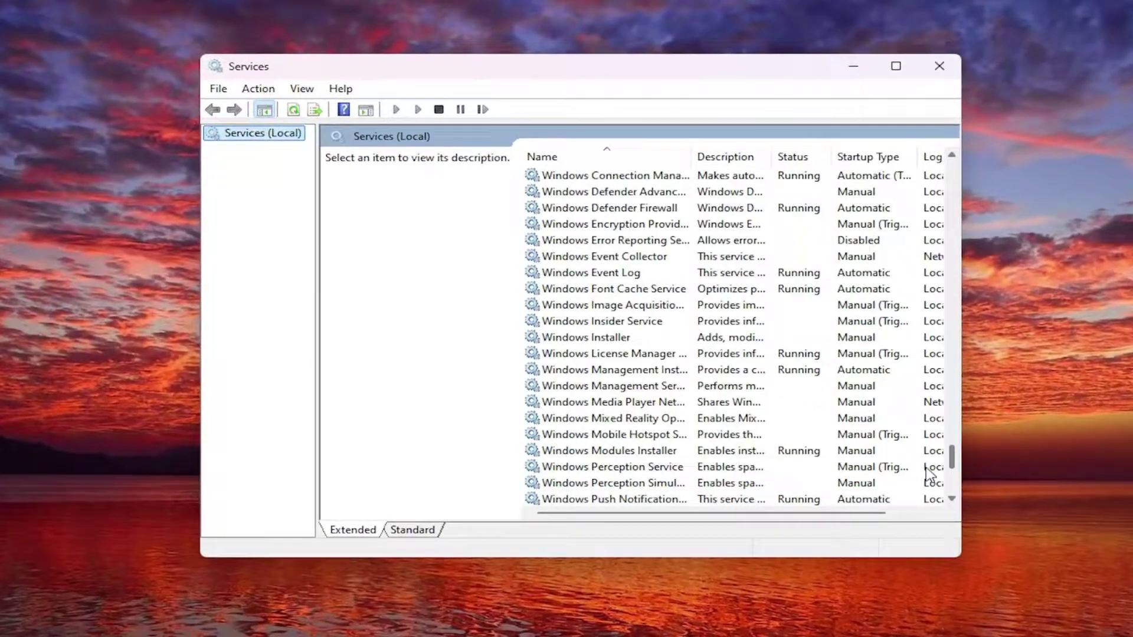
# - Change Windows Error Reporting Service's startup type to Manual and apply it
pyautogui.doubleClick(606, 241)
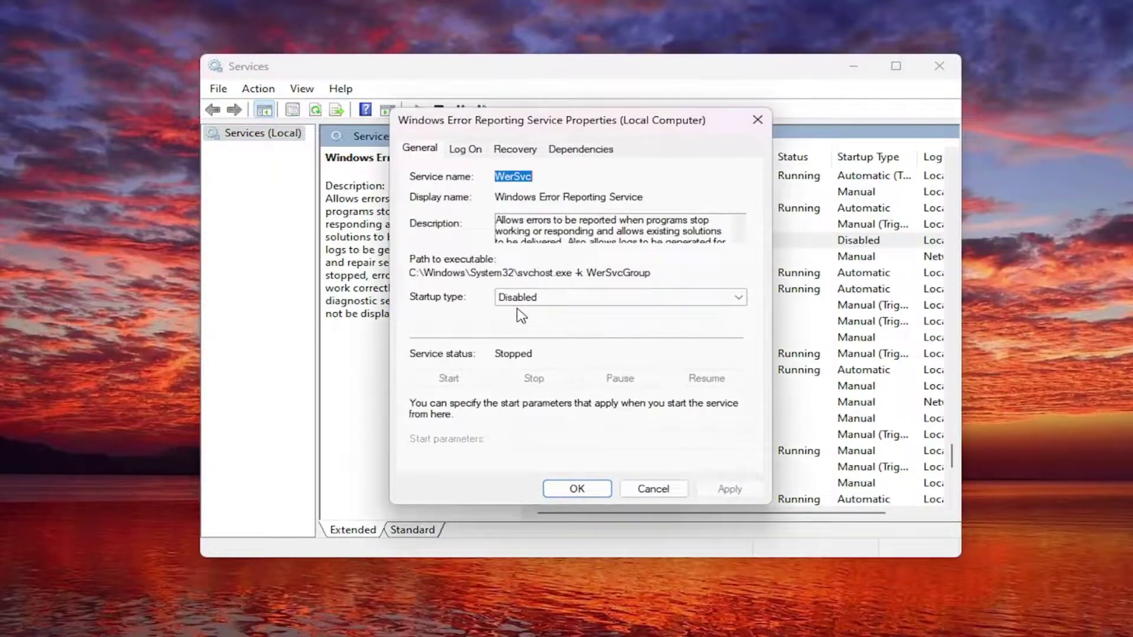
pyautogui.click(524, 298)
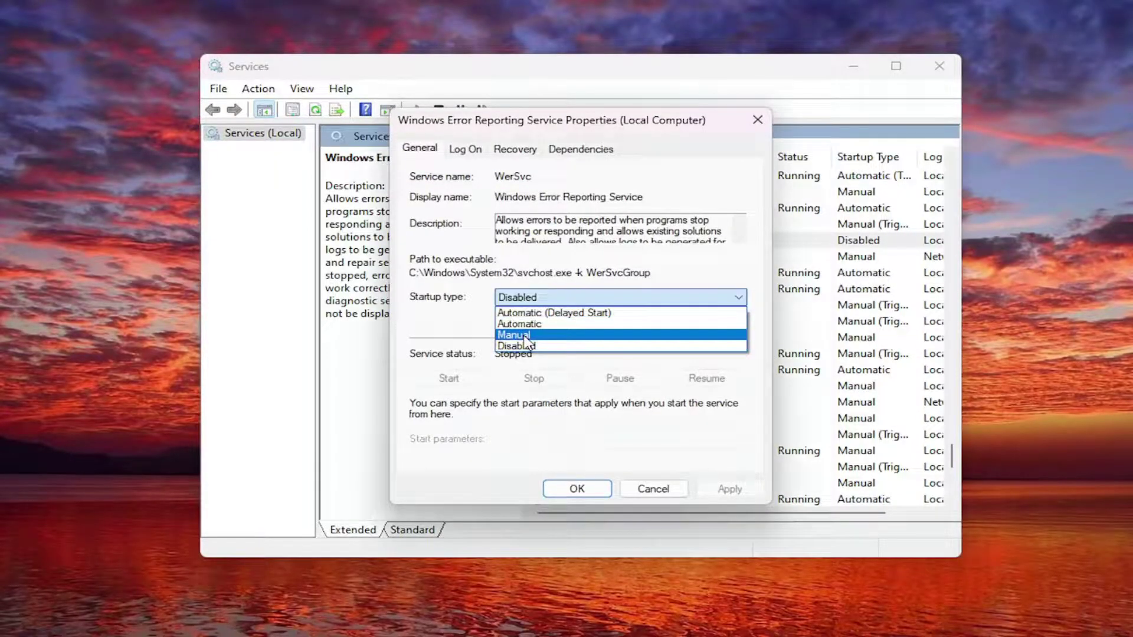
pyautogui.click(524, 335)
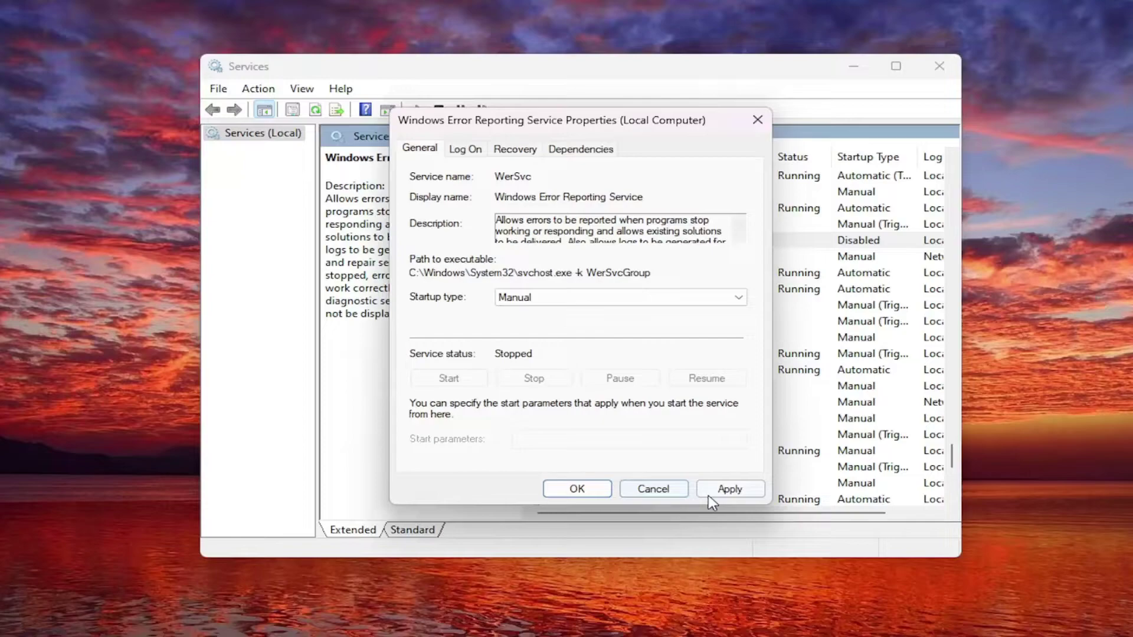
pyautogui.click(727, 489)
pyautogui.click(587, 492)
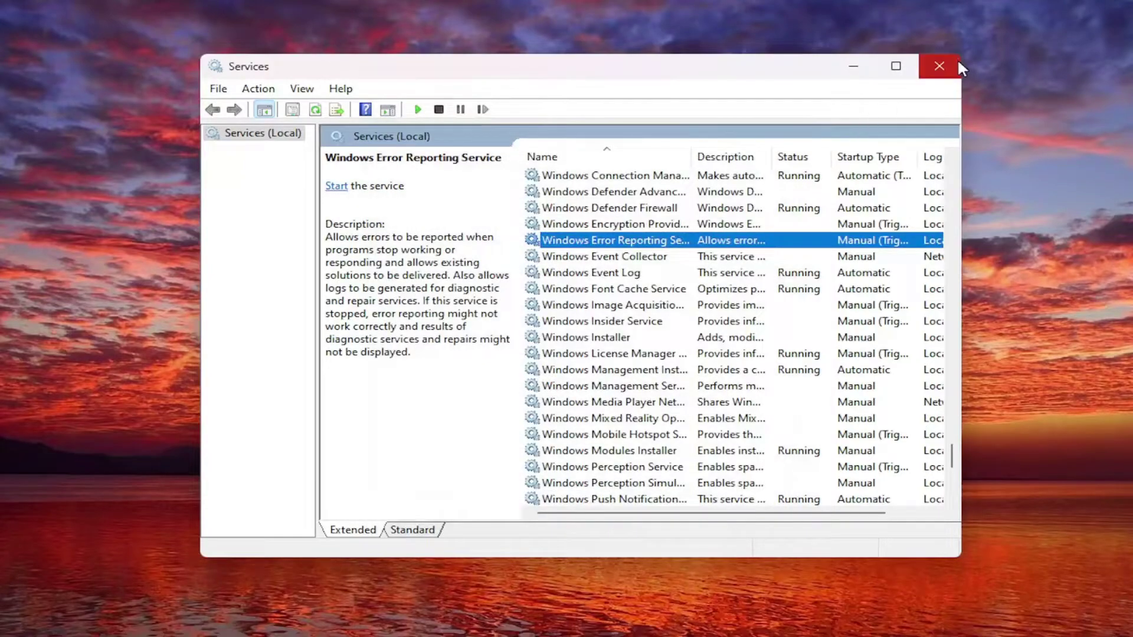
# - Close the Services console and restart the computer from the Start quick menu
pyautogui.click(940, 65)
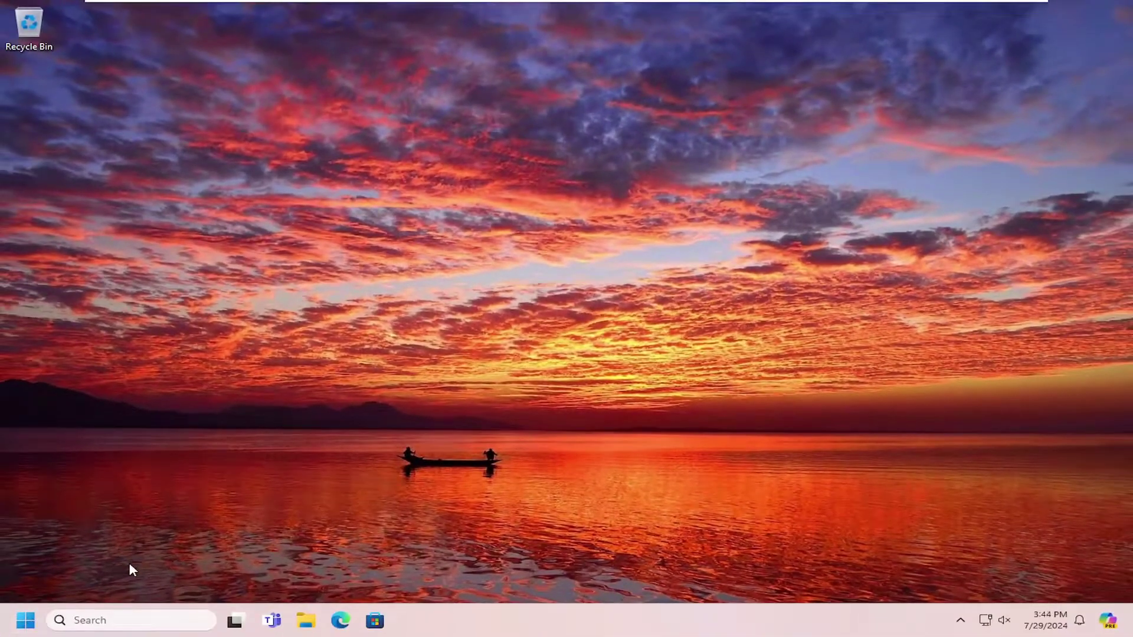
pyautogui.rightClick(24, 621)
pyautogui.moveTo(144, 561)
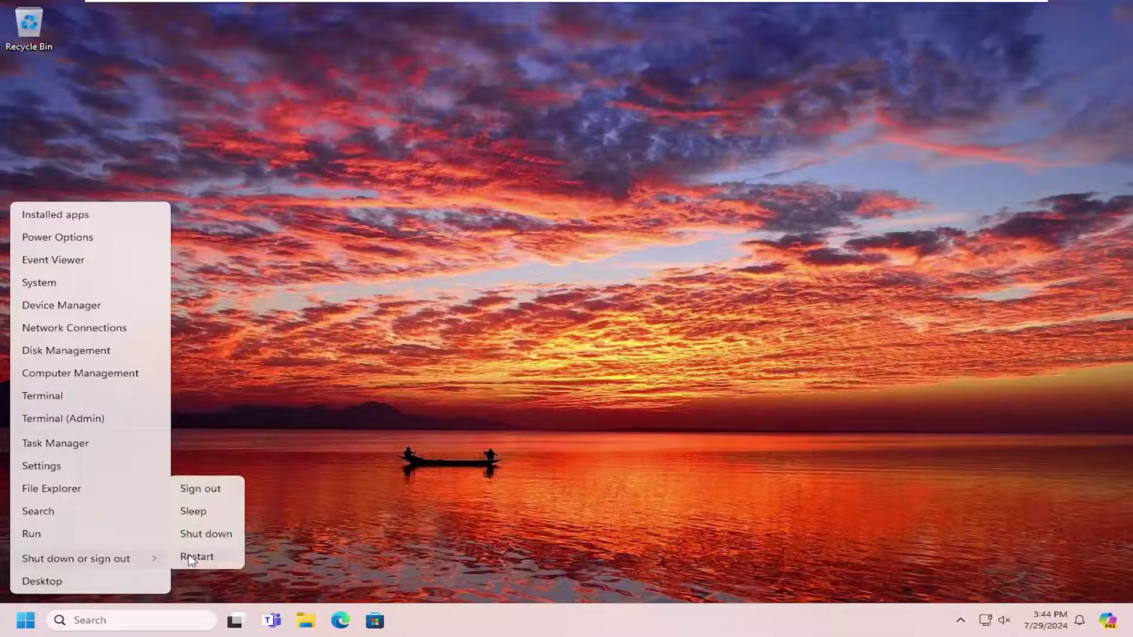